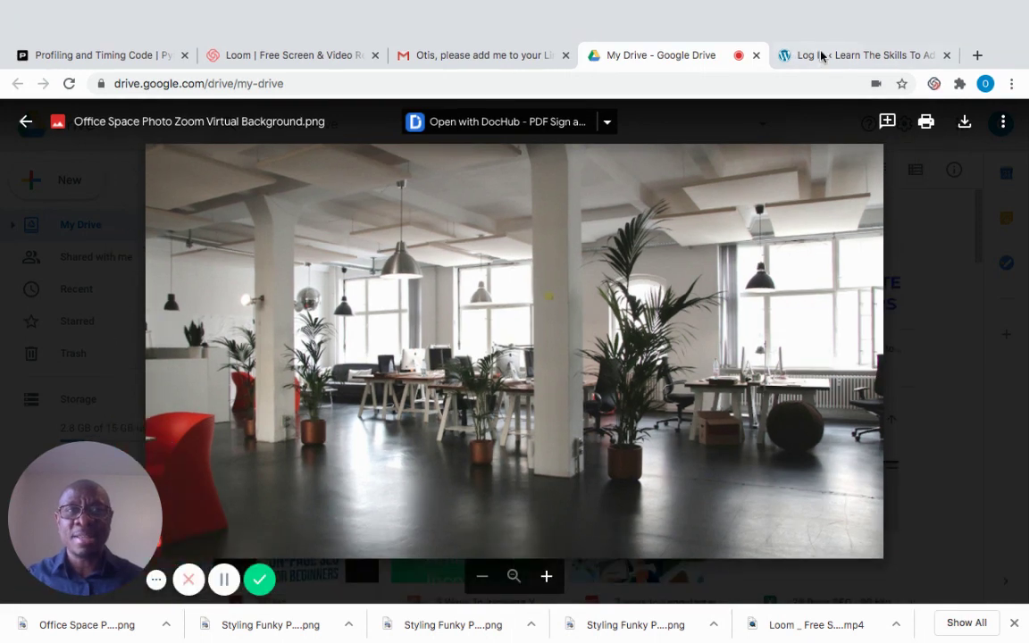
- Log in to the WordPress admin with the site's username and password to reach the Dashboard
click(826, 59)
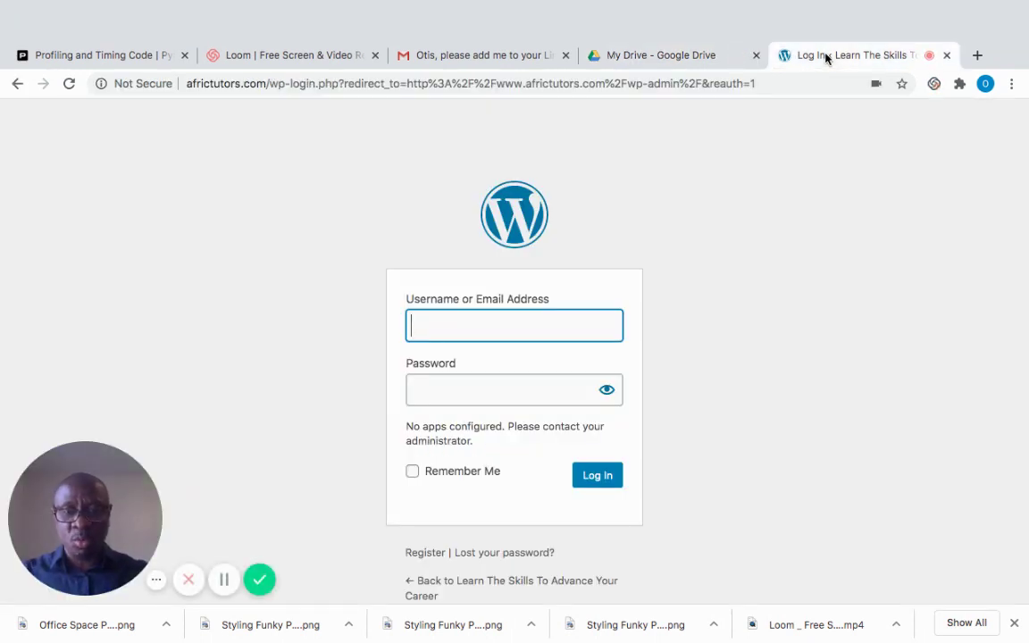
text(ot)
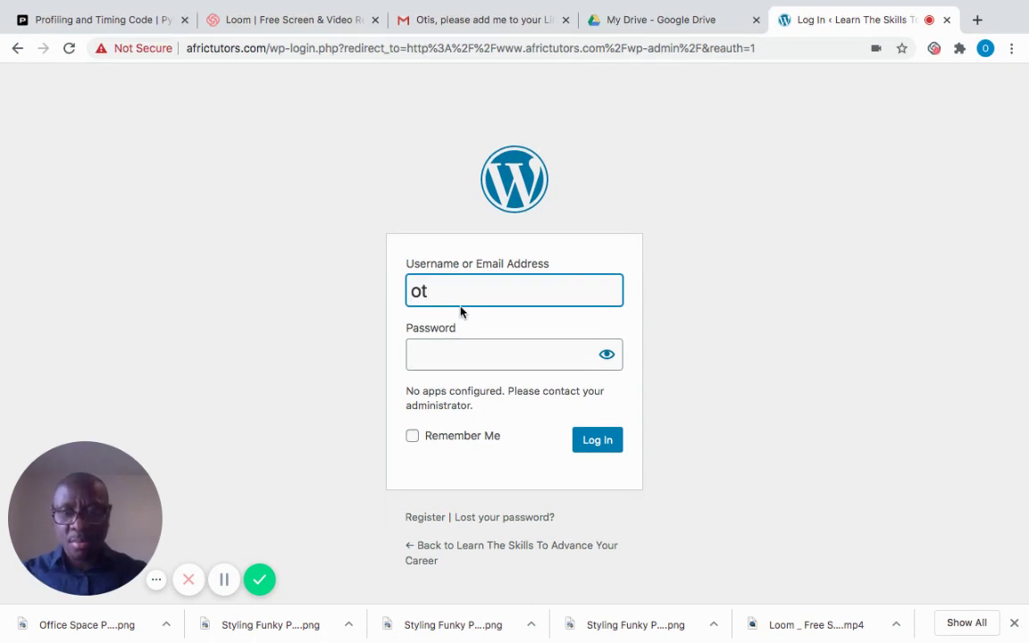
text(eckmedia)
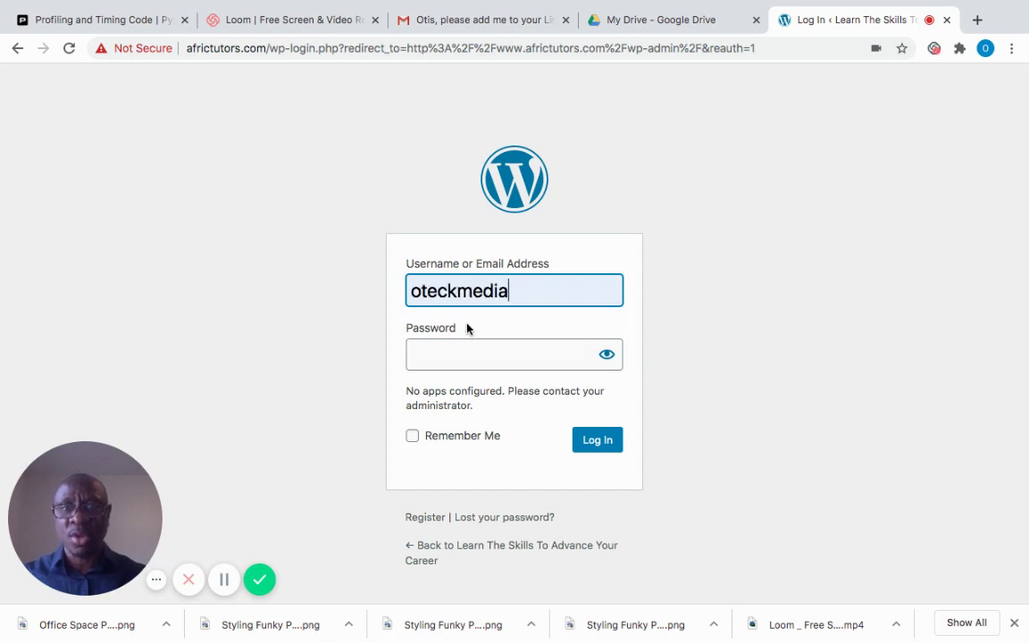
click(456, 357)
text(••••)
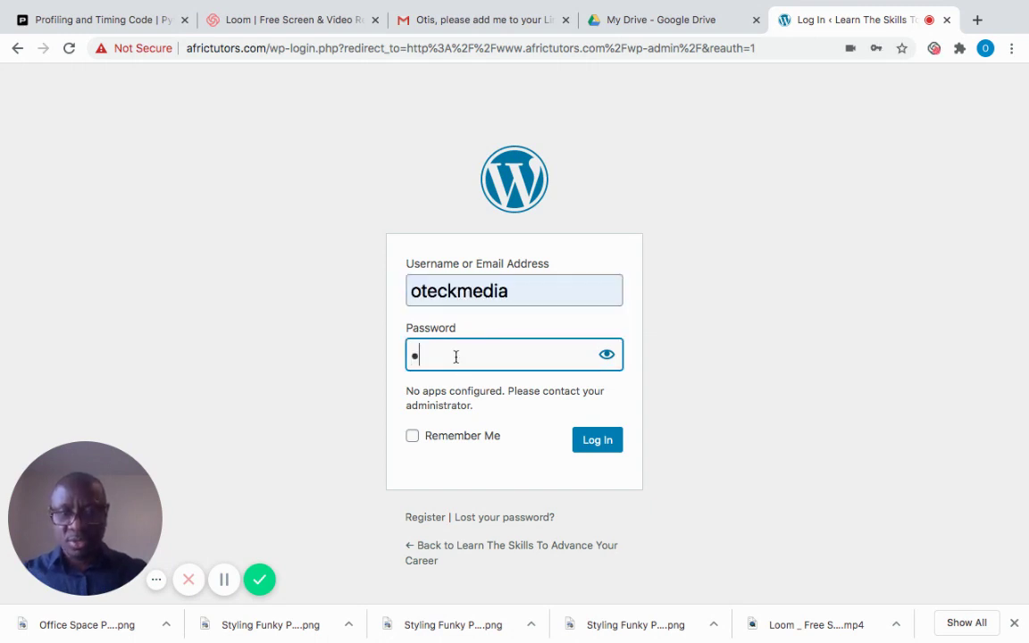
text(••••)
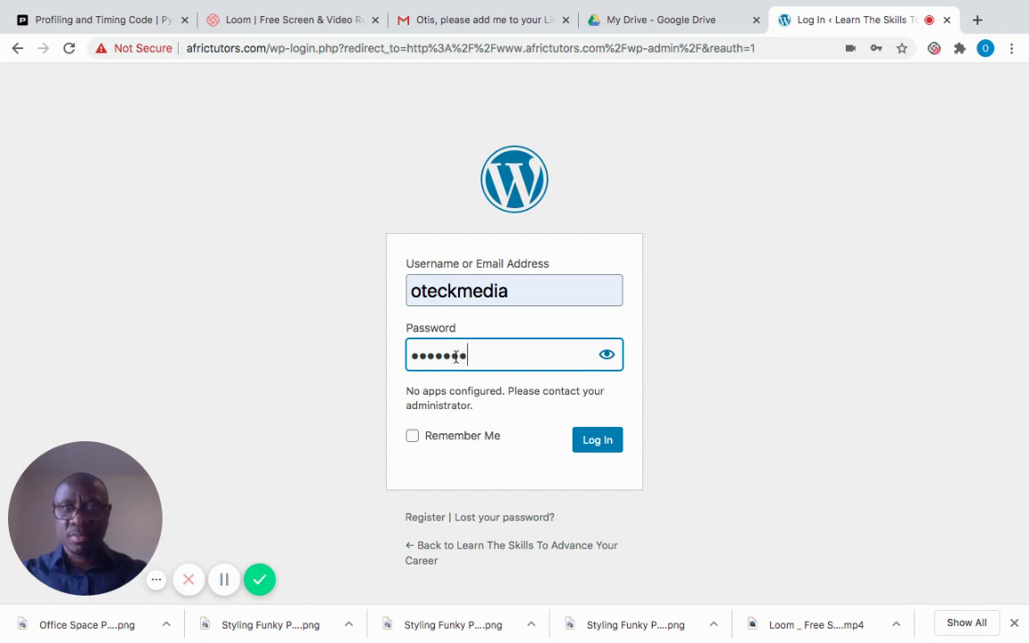
click(592, 445)
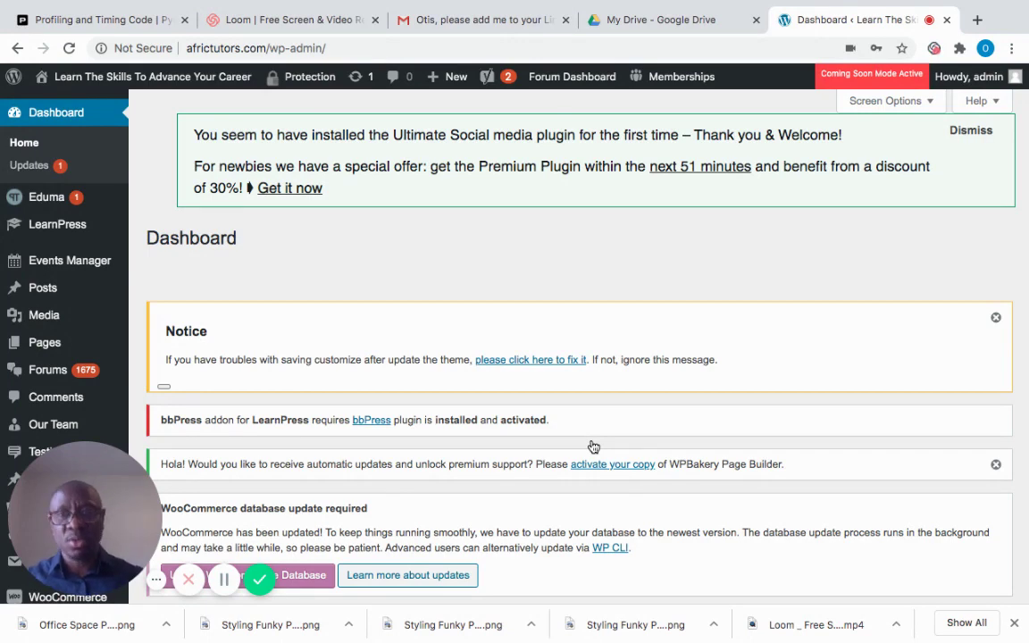
- Go to Plugins > Add New to show featured plugins like Akismet Anti-Spam and Classic Editor
scroll(593, 447, down, 5)
scroll(593, 447, down, 5)
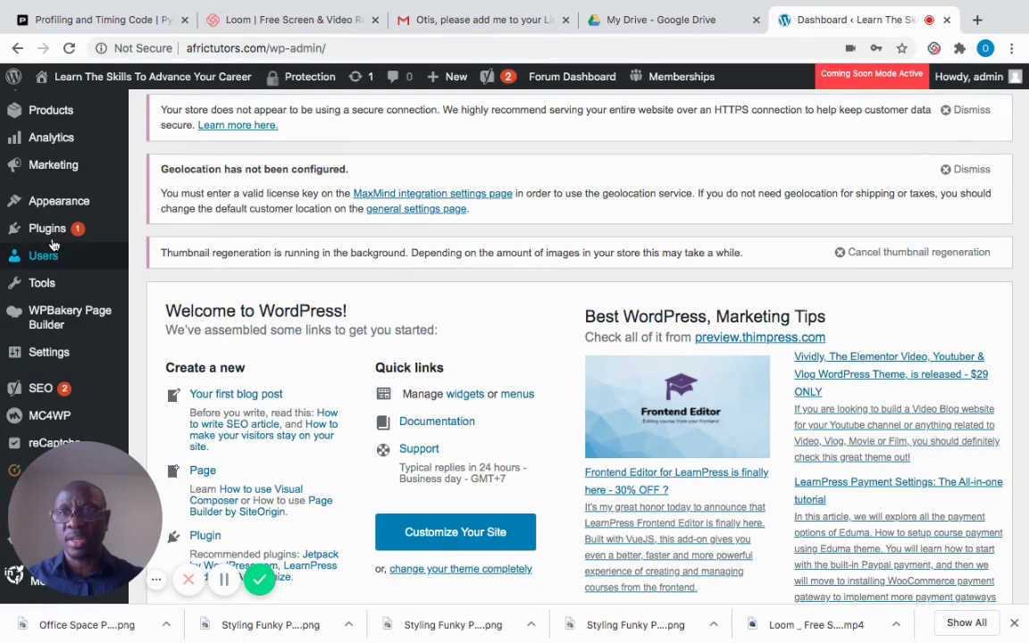
mouse_move(50, 233)
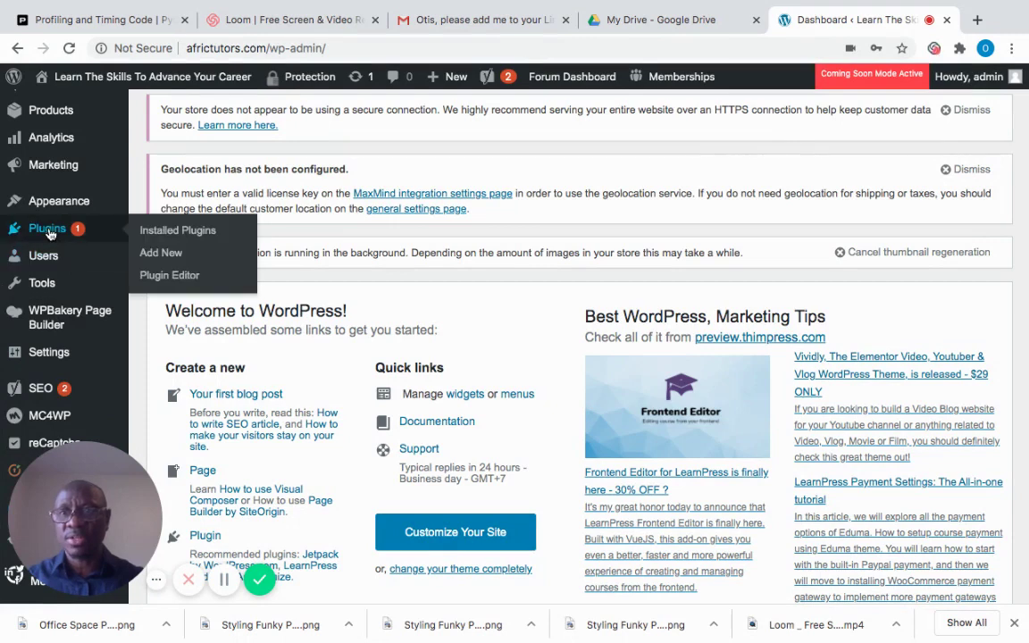
click(164, 256)
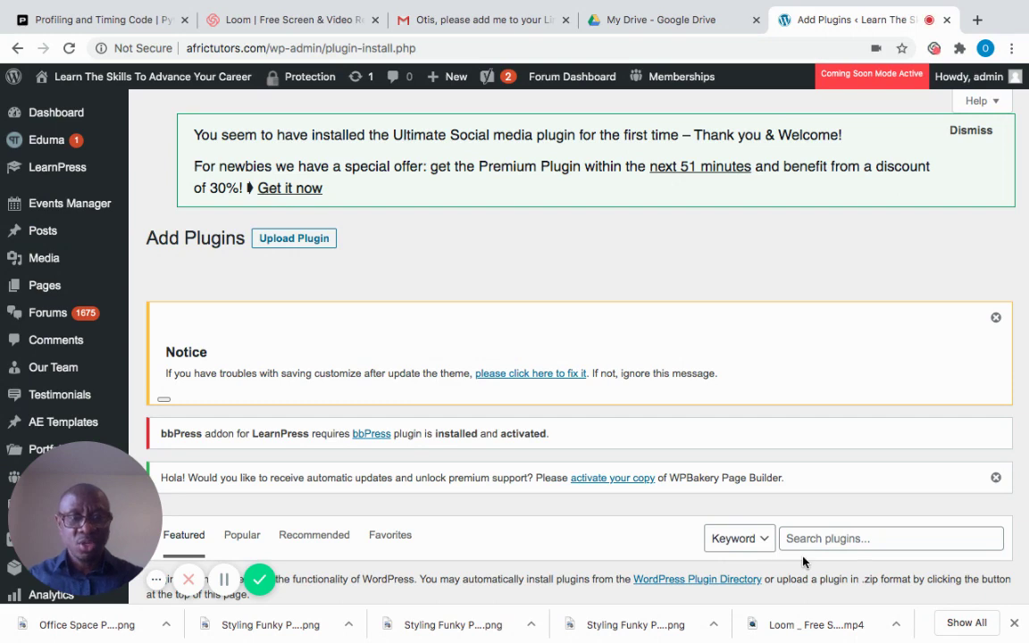
scroll(803, 561, down, 3)
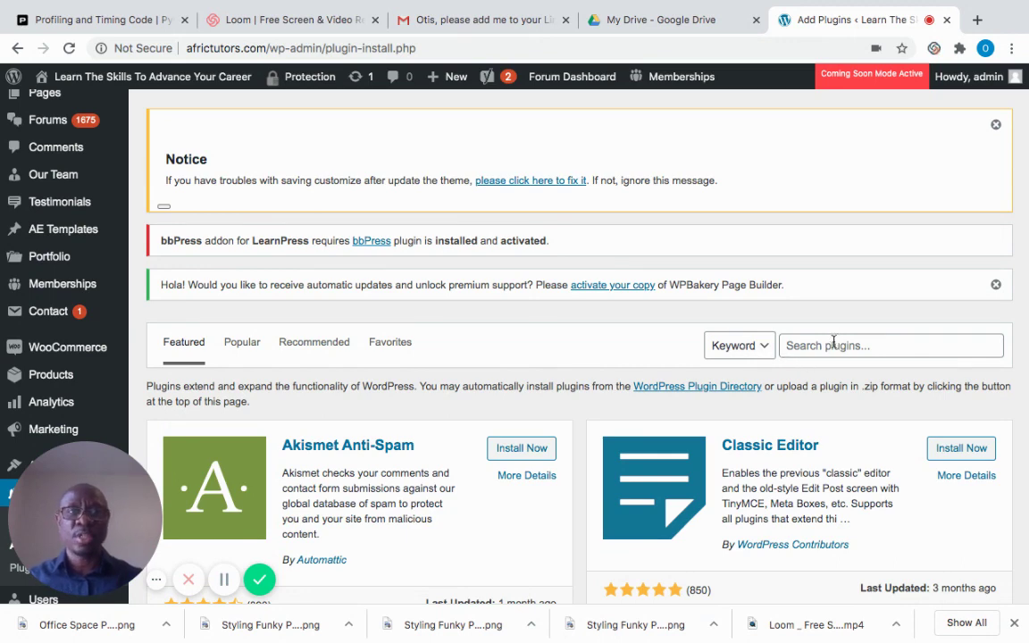
- Search the plugin directory for 'social sharing' and review the results, including Sassy Social Share
click(833, 345)
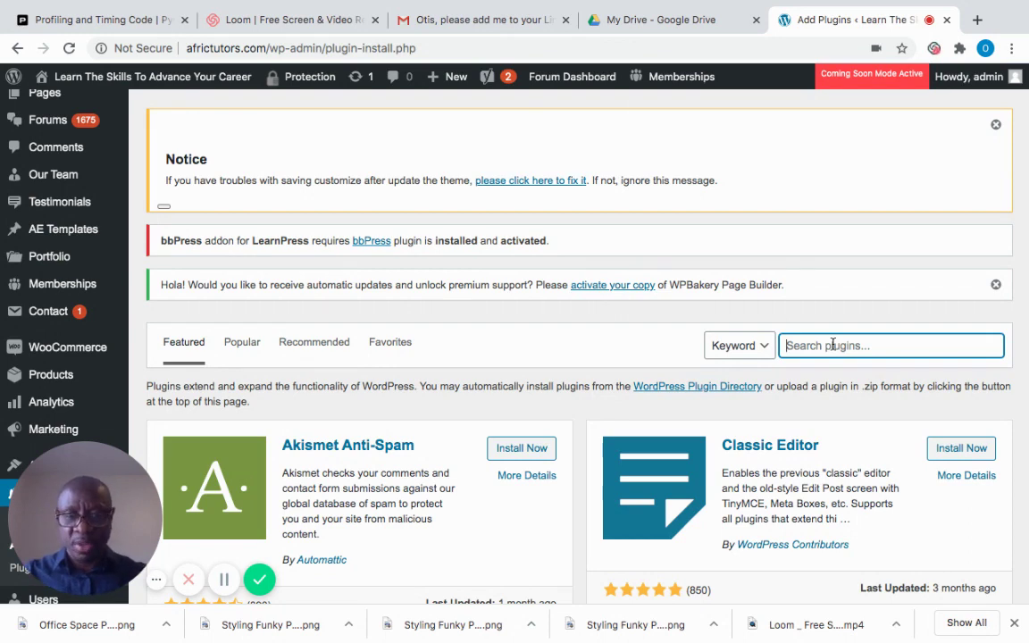
text(social)
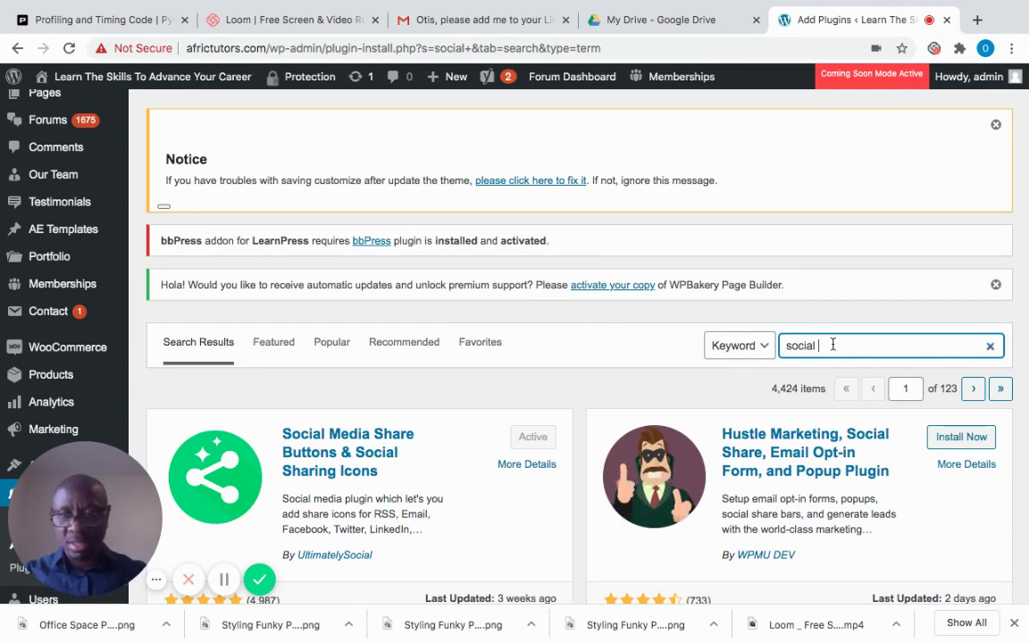
text(shar)
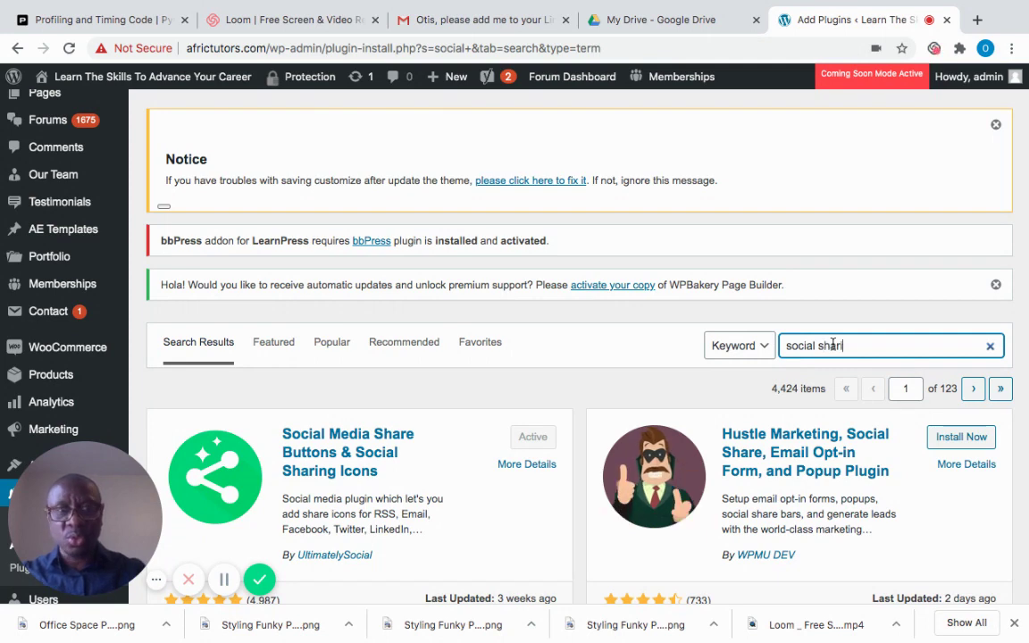
text(ing)
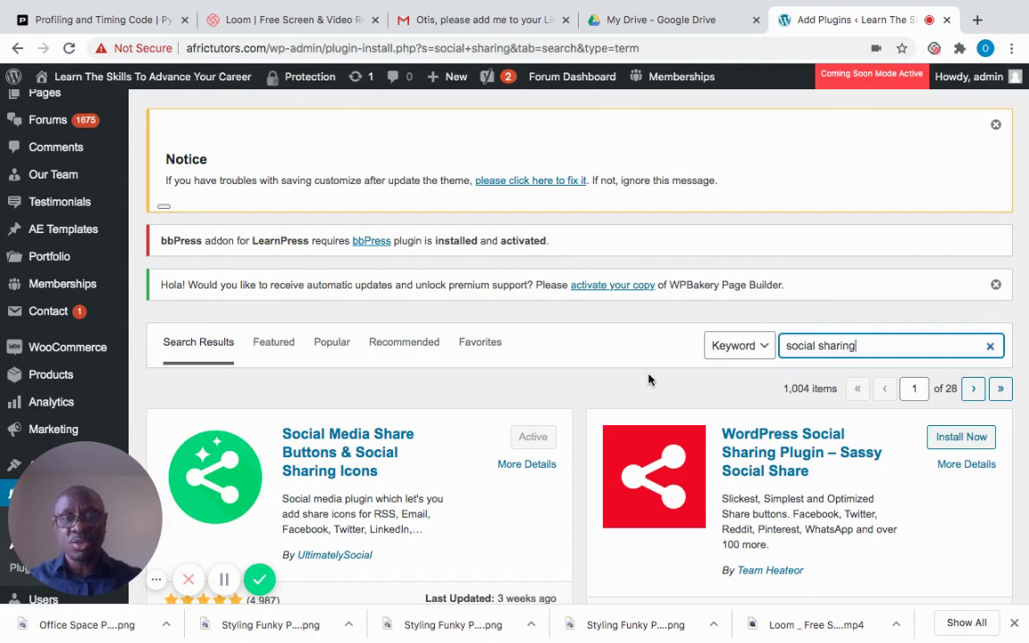
click(572, 387)
scroll(571, 386, down, 3)
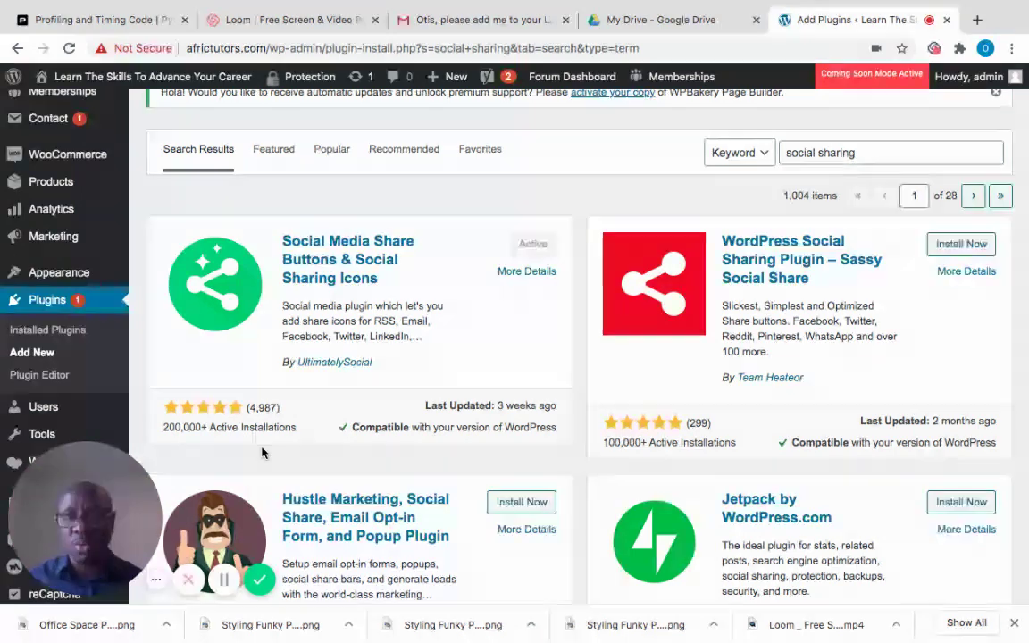
- Install the WordPress Social Sharing Plugin – Sassy Social Share, then activate it
scroll(390, 409, down, 3)
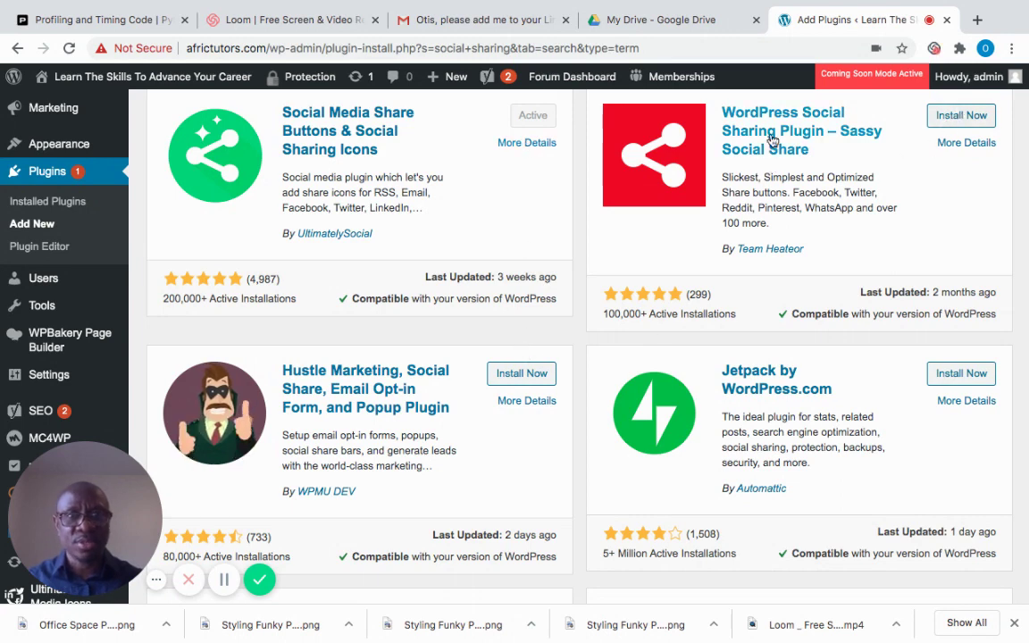
click(959, 117)
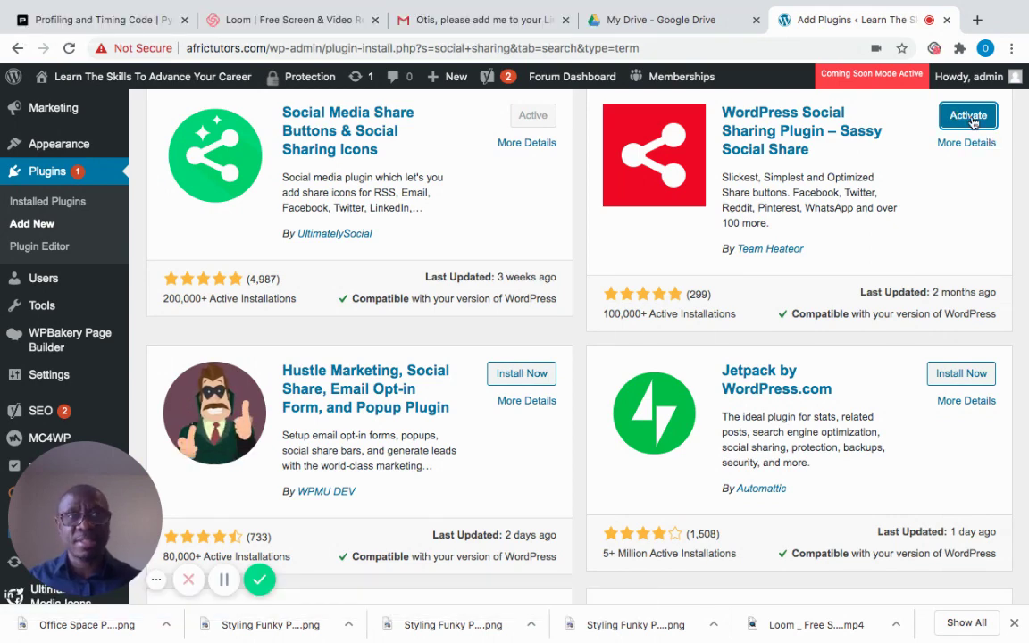
click(969, 117)
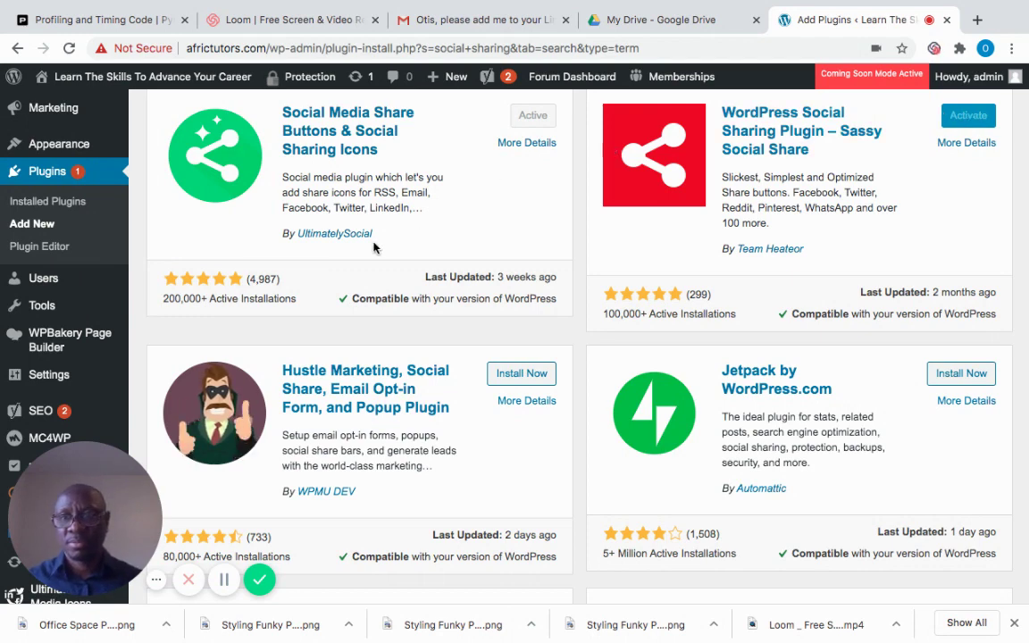
mouse_move(109, 511)
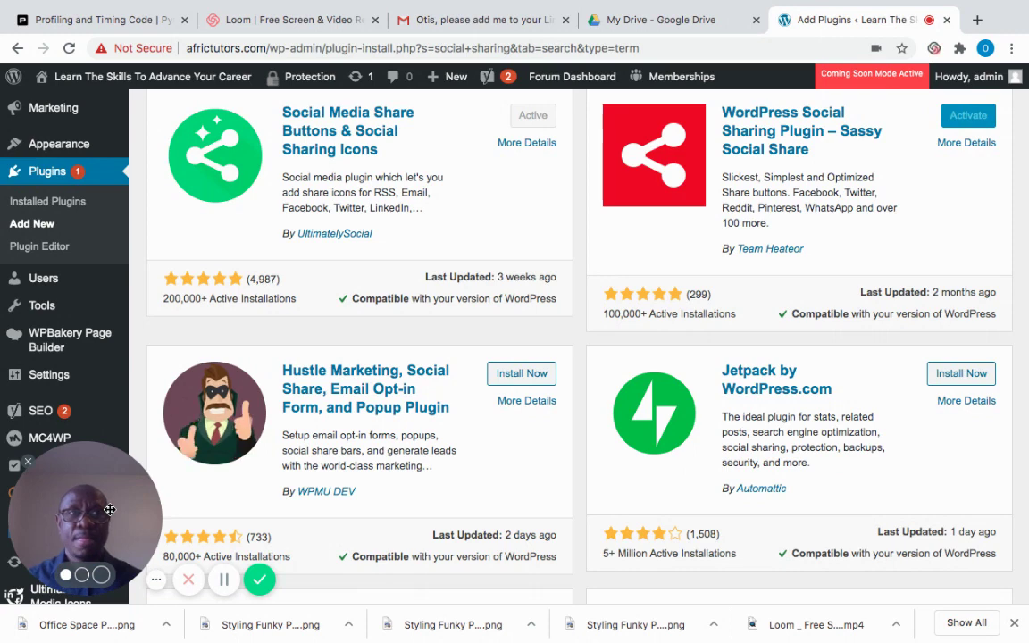
drag(109, 511, 598, 421)
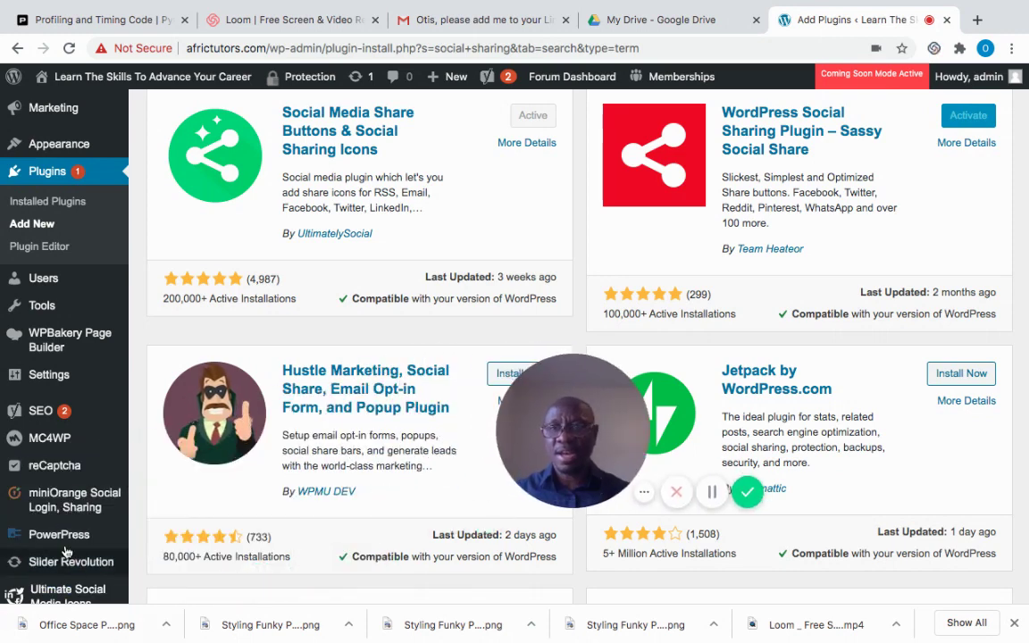
mouse_move(64, 376)
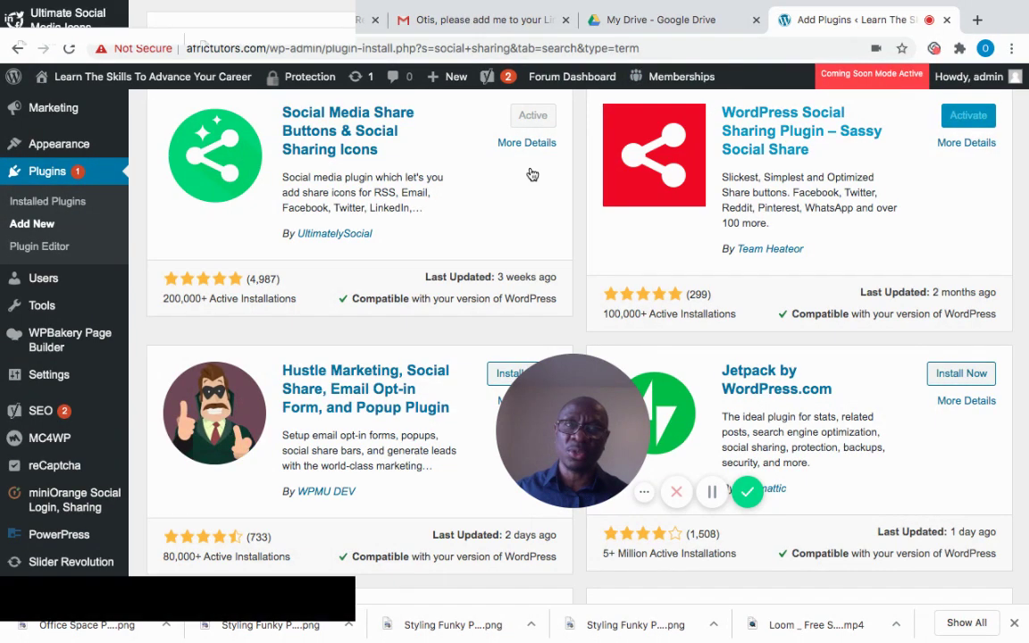
- In Installed Plugins, scroll to the Social Media and Share Icons (Ultimate Social Media) entry
click(43, 206)
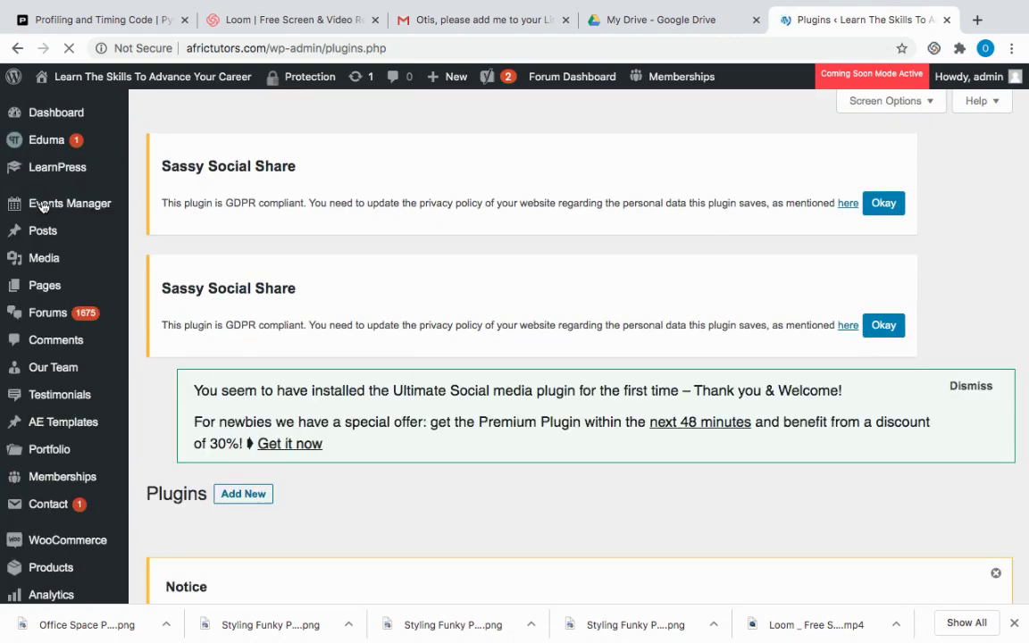
scroll(42, 207, down, 5)
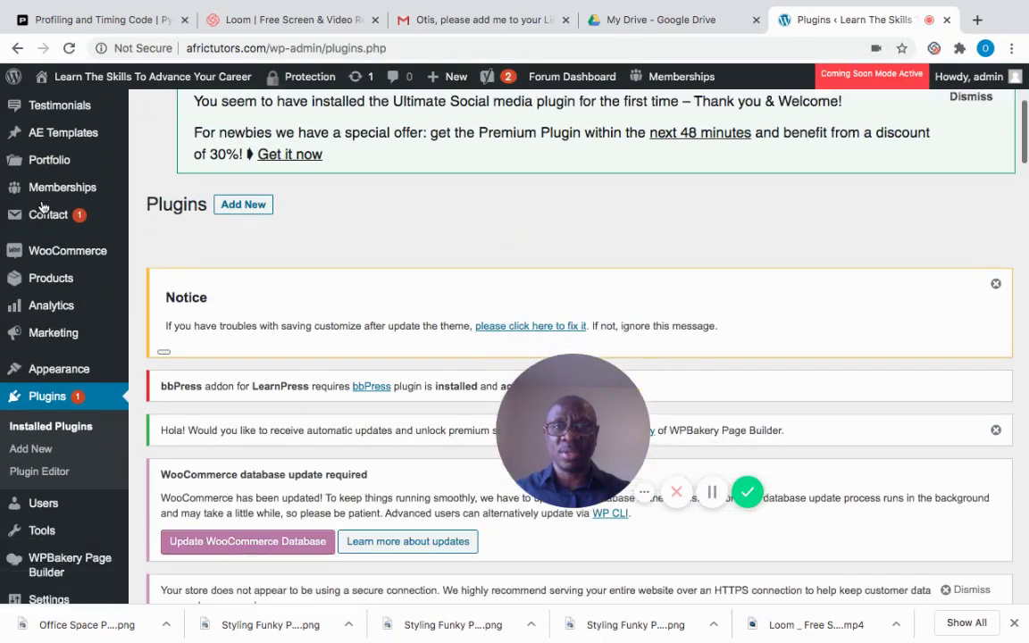
scroll(42, 207, down, 5)
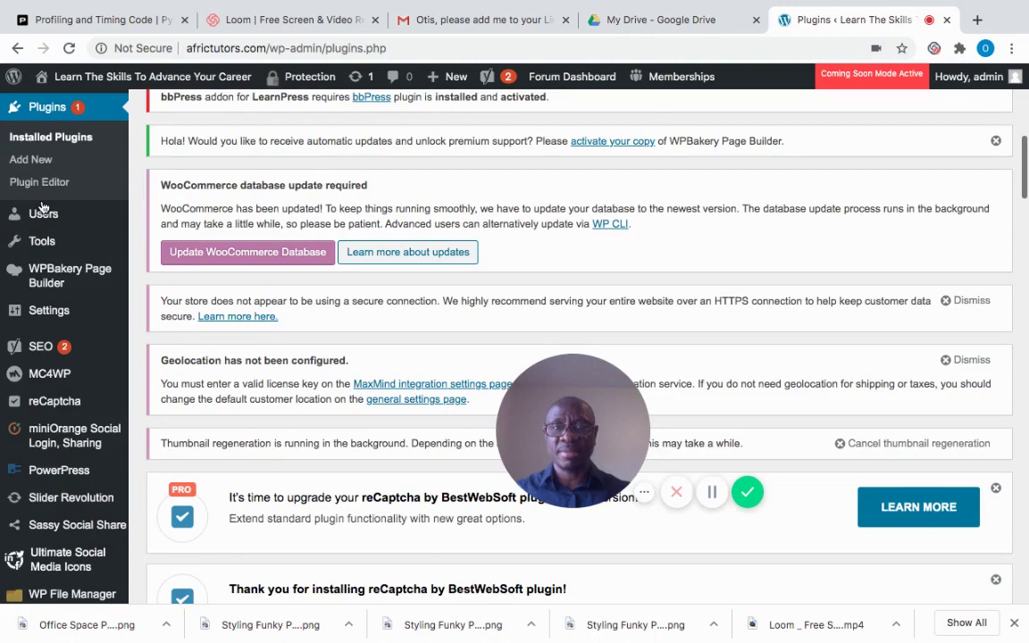
scroll(42, 207, down, 8)
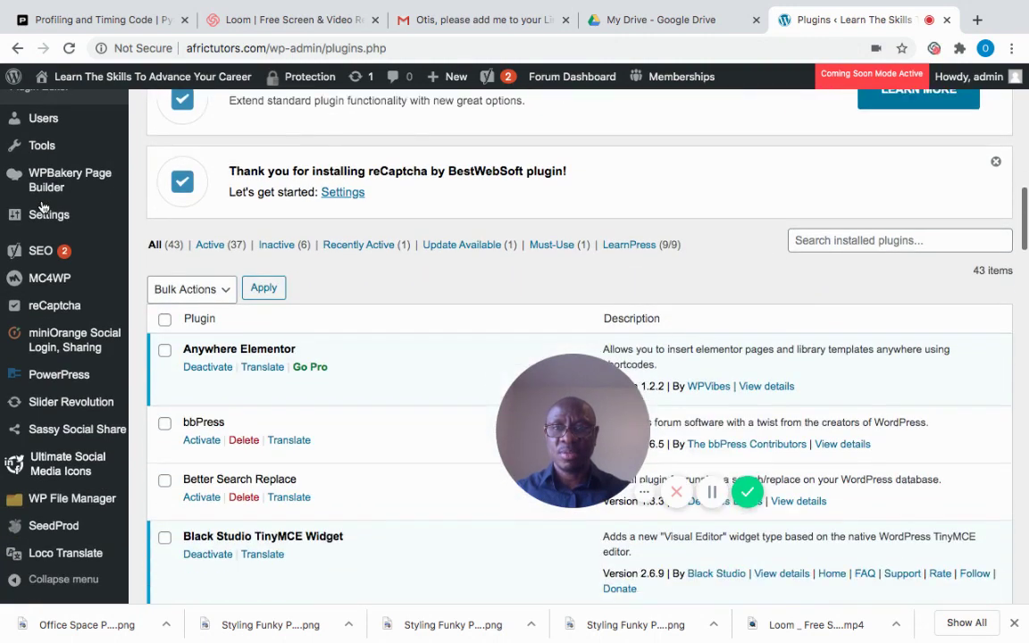
scroll(42, 207, down, 9)
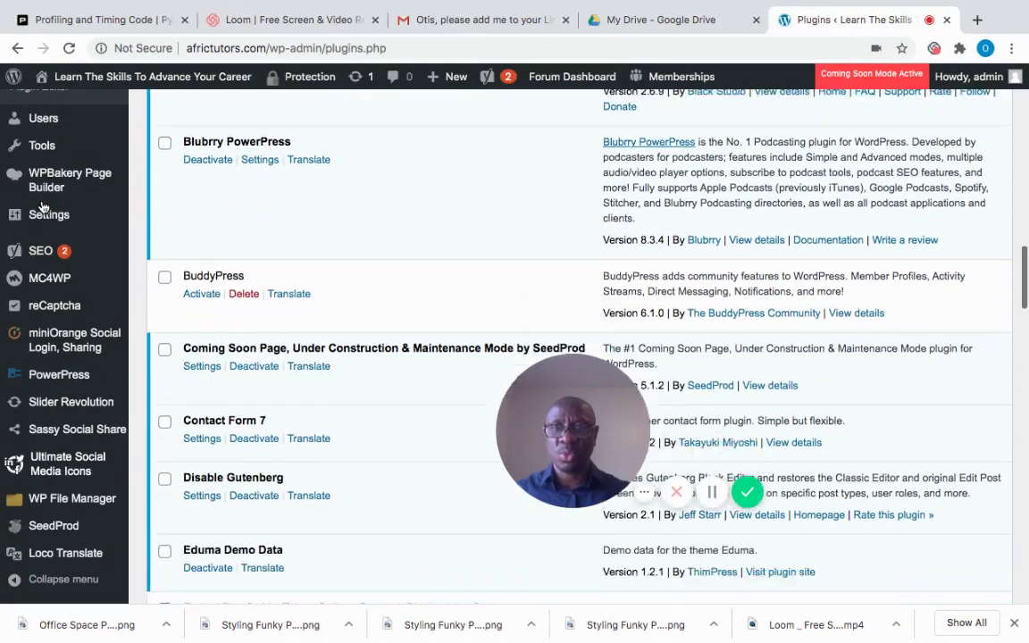
scroll(42, 207, down, 7)
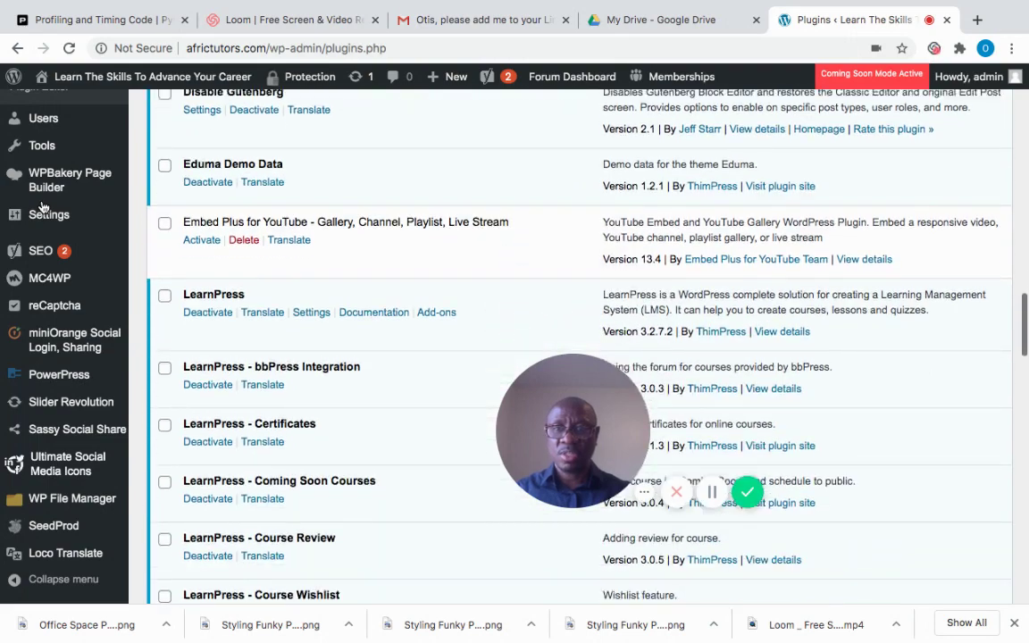
scroll(42, 206, down, 10)
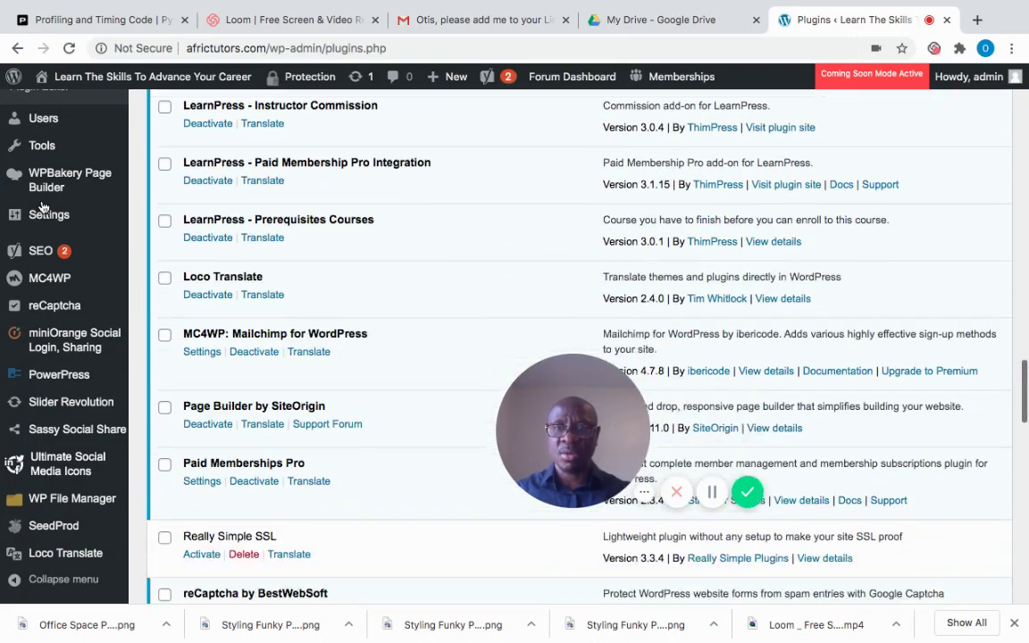
scroll(42, 206, down, 7)
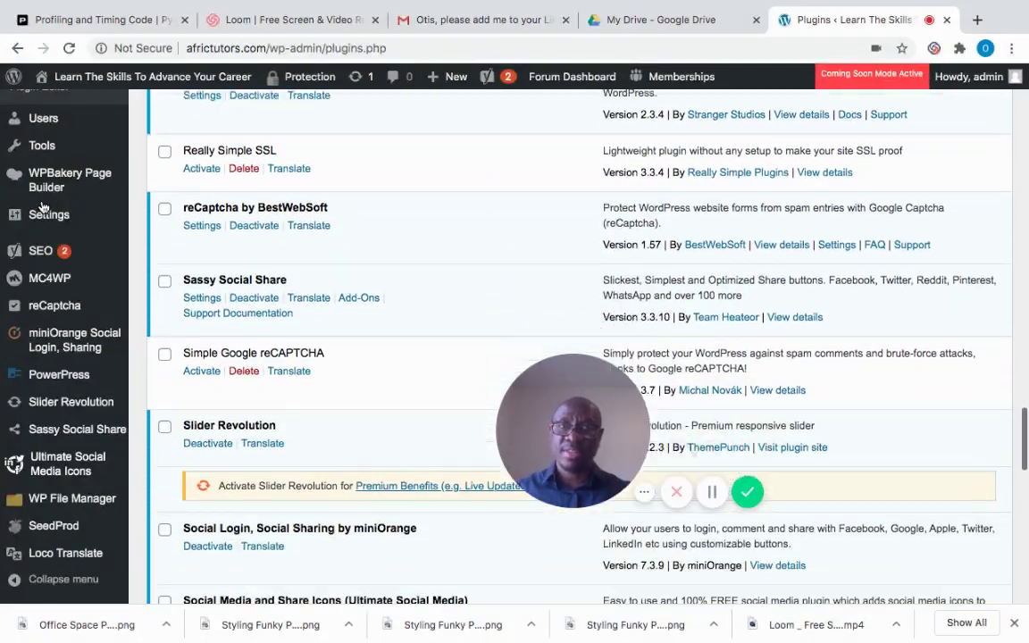
scroll(42, 206, down, 7)
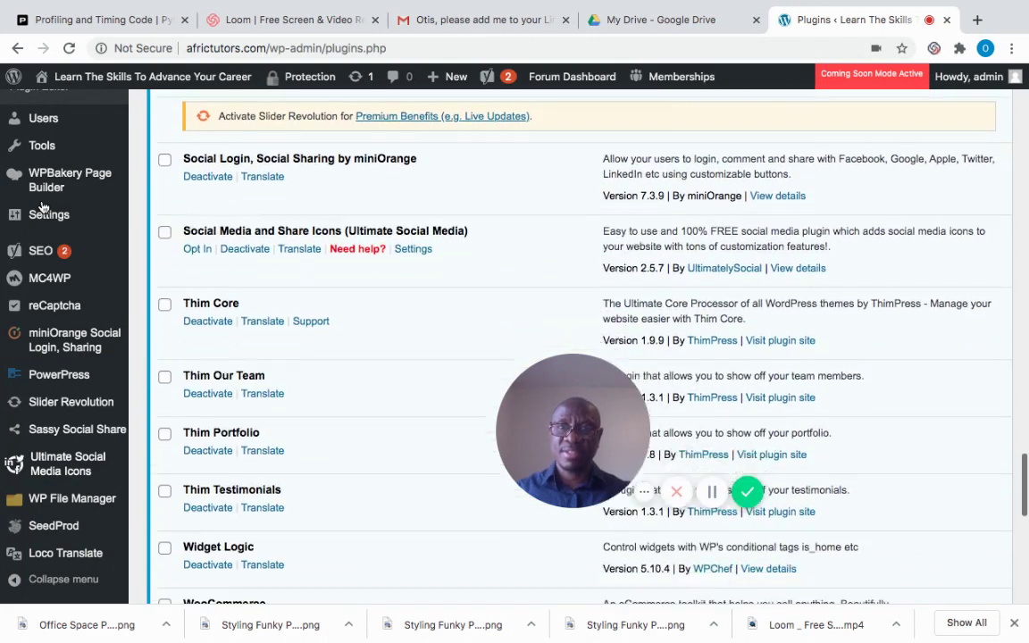
scroll(42, 207, down, 2)
scroll(42, 206, up, 2)
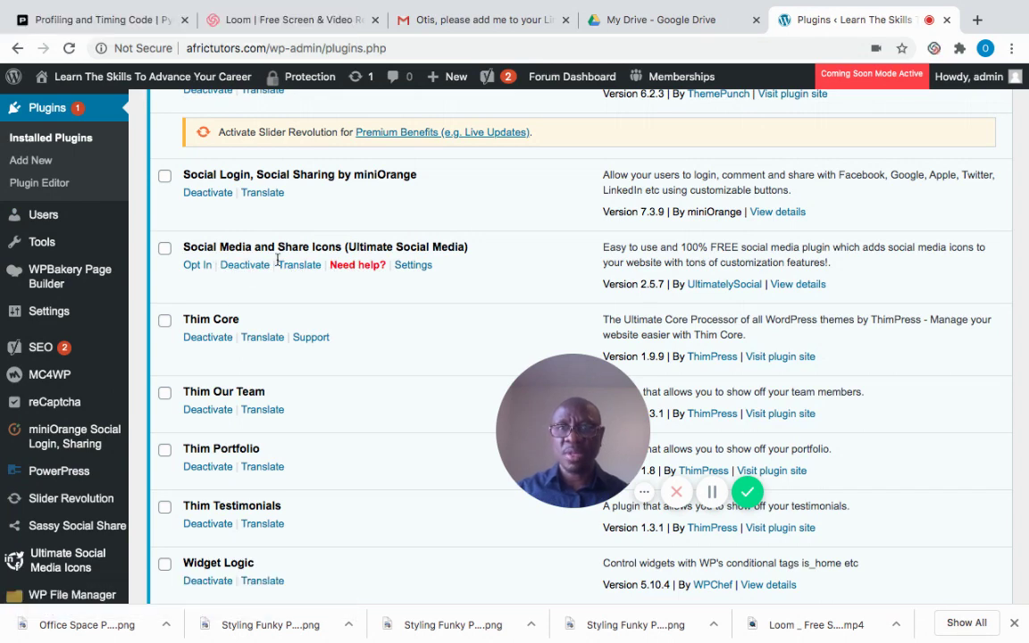
- Open the Ultimate Social Media plugin's Settings page and scroll to its eight setup questions
click(413, 265)
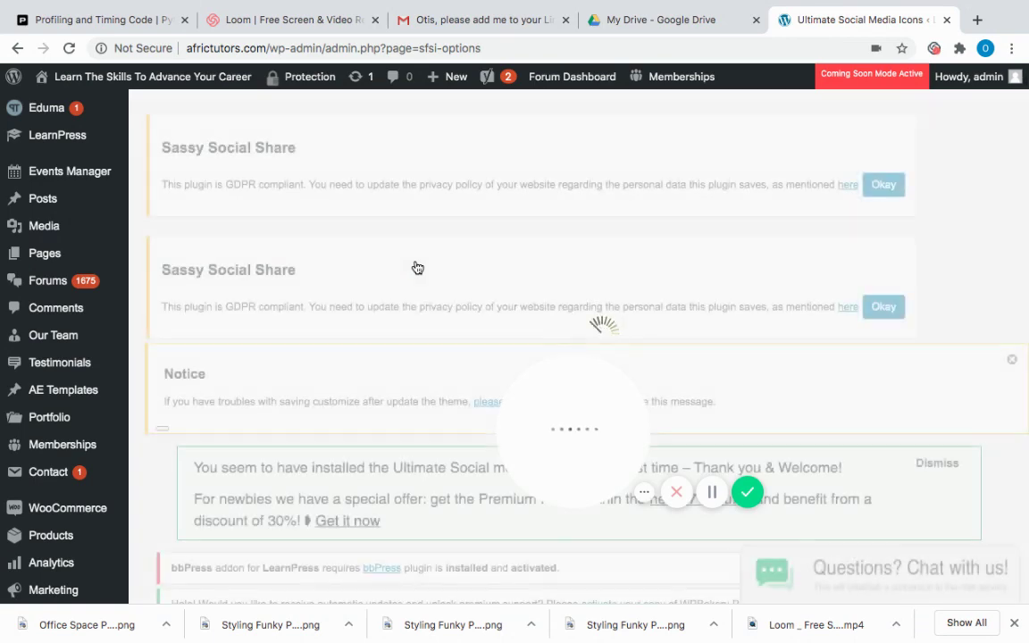
scroll(417, 269, down, 1)
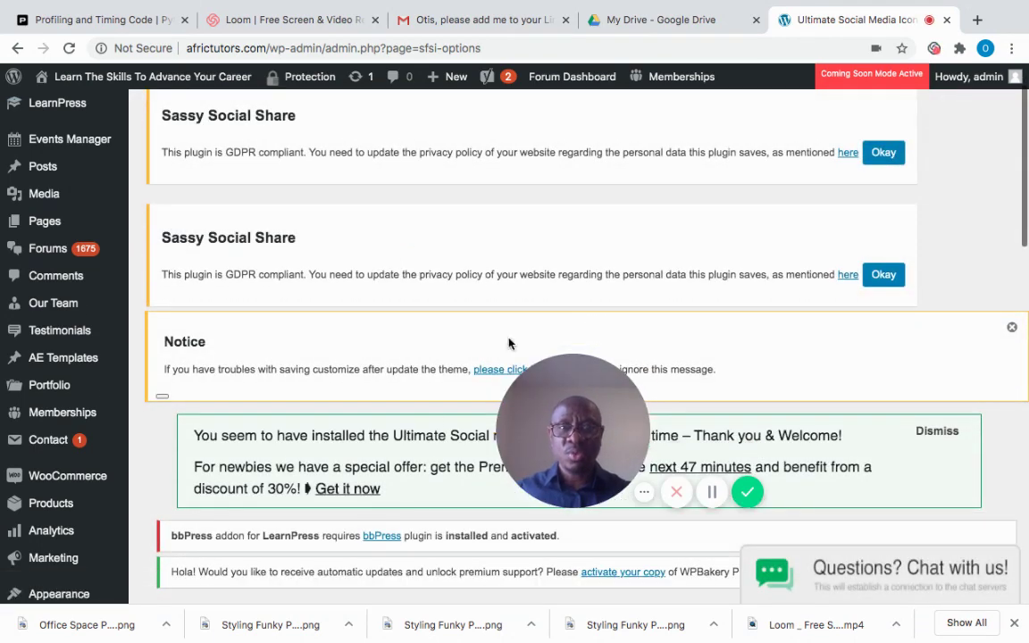
drag(561, 449, 80, 545)
scroll(443, 554, down, 10)
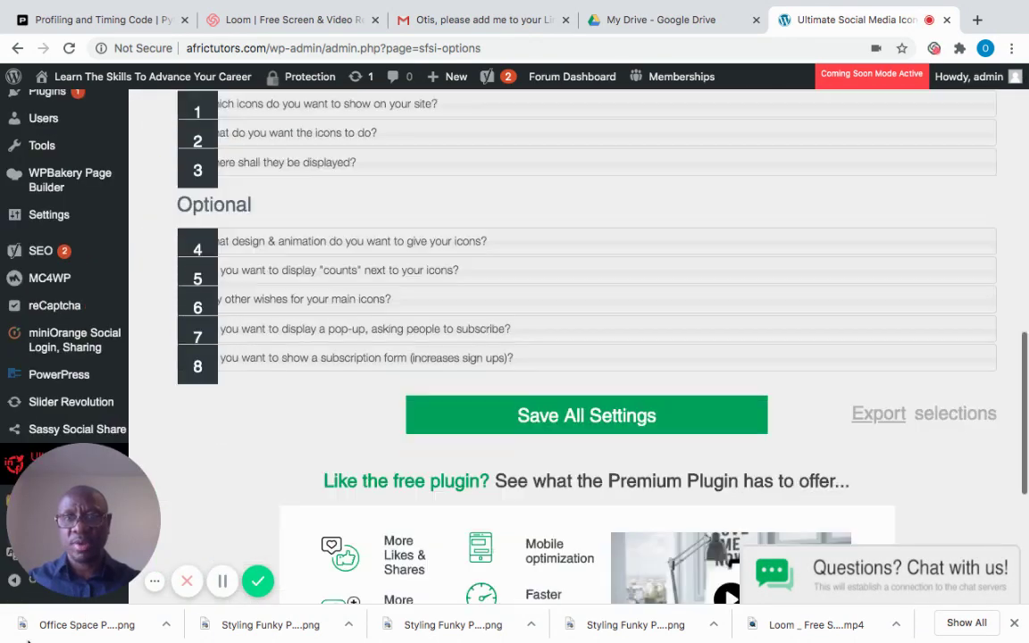
scroll(443, 554, up, 5)
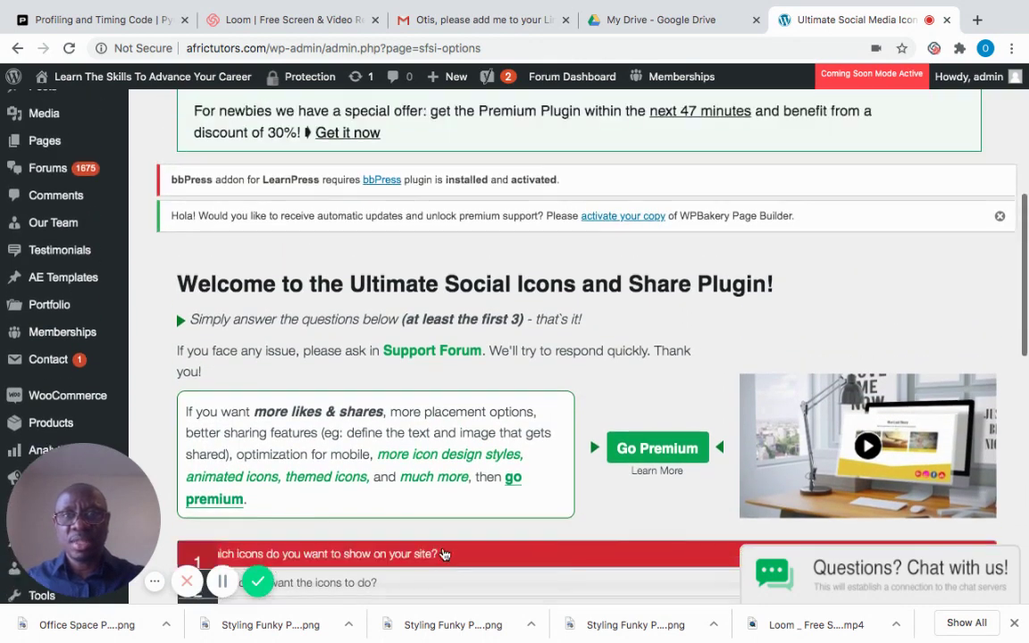
scroll(444, 554, up, 4)
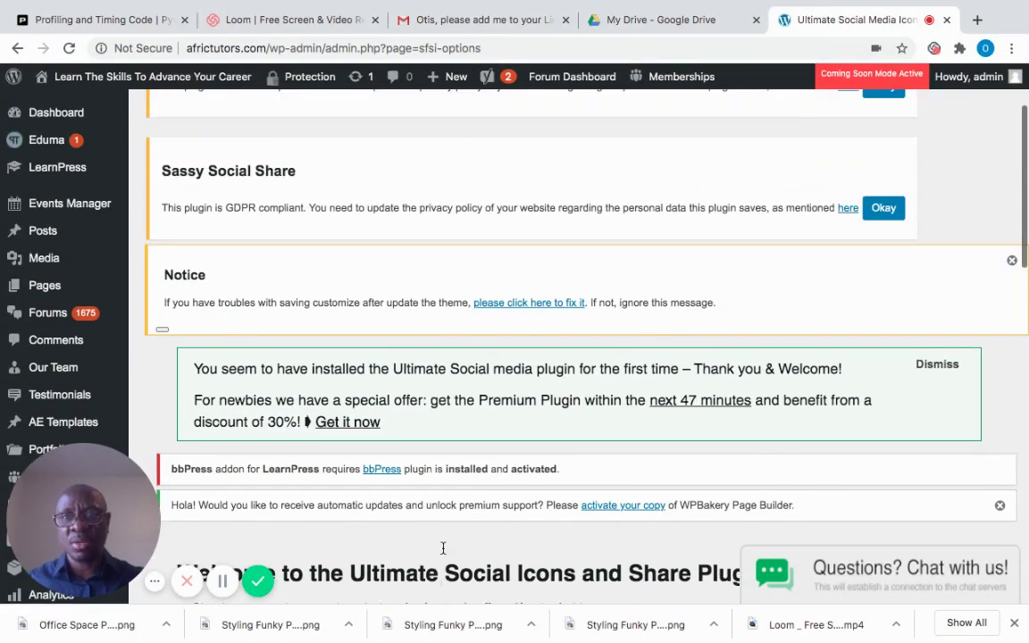
scroll(444, 549, up, 3)
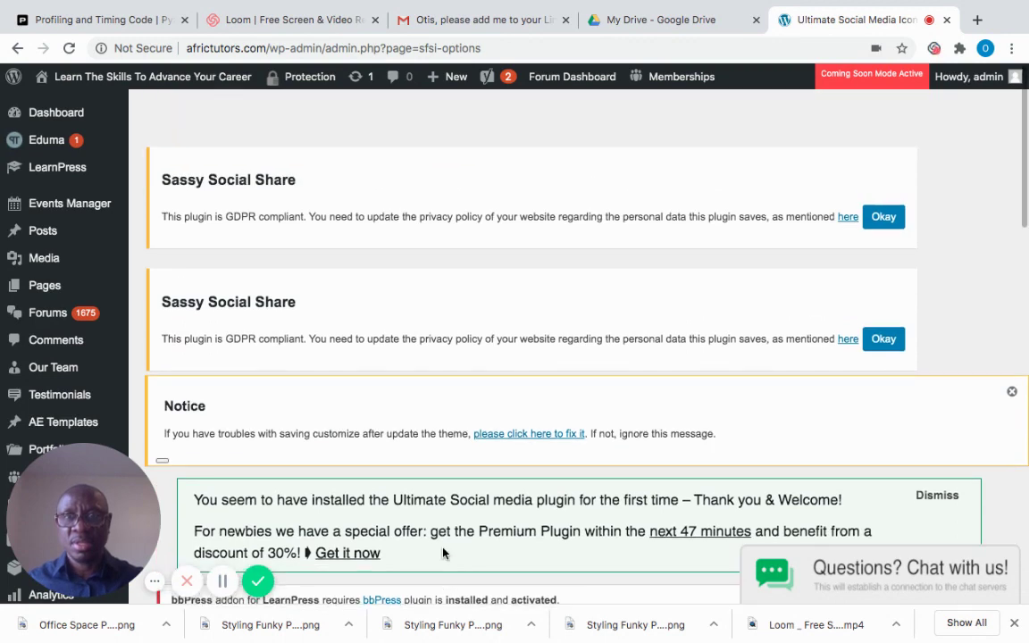
scroll(443, 554, down, 8)
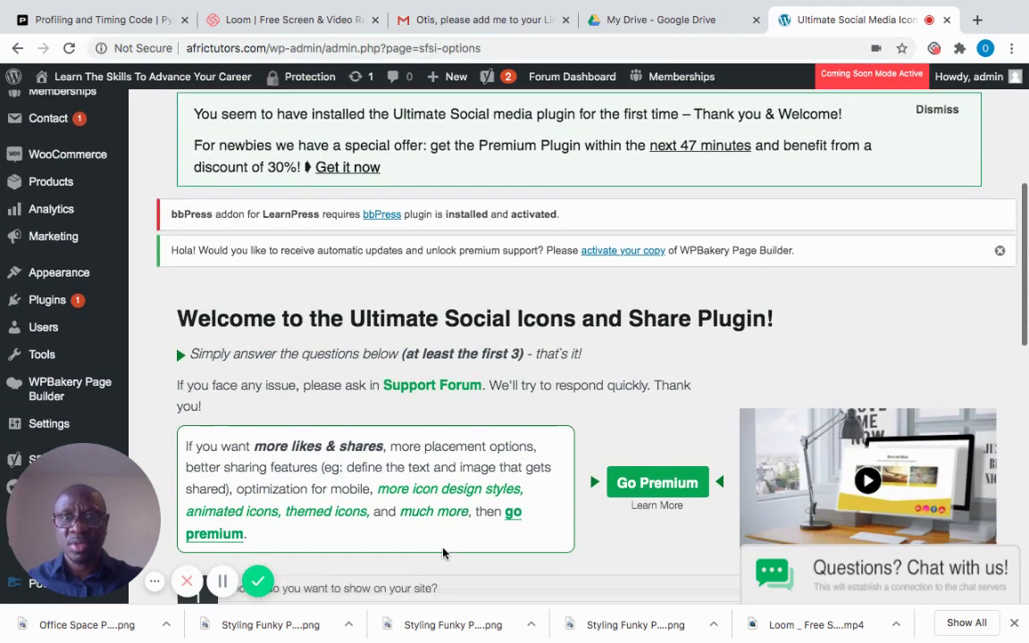
scroll(443, 554, down, 8)
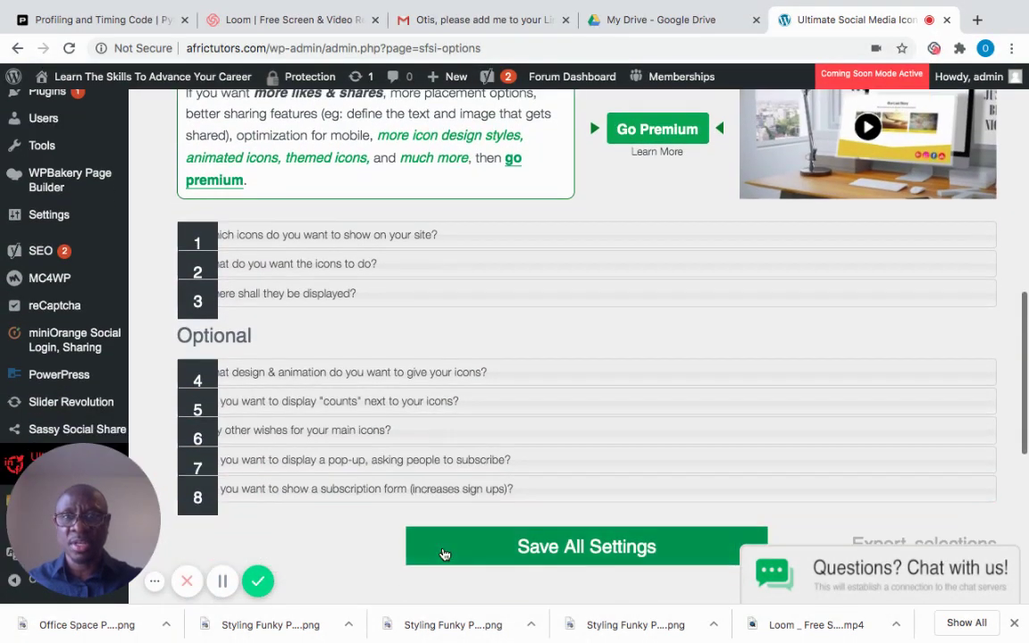
scroll(444, 554, down, 1)
scroll(443, 554, up, 1)
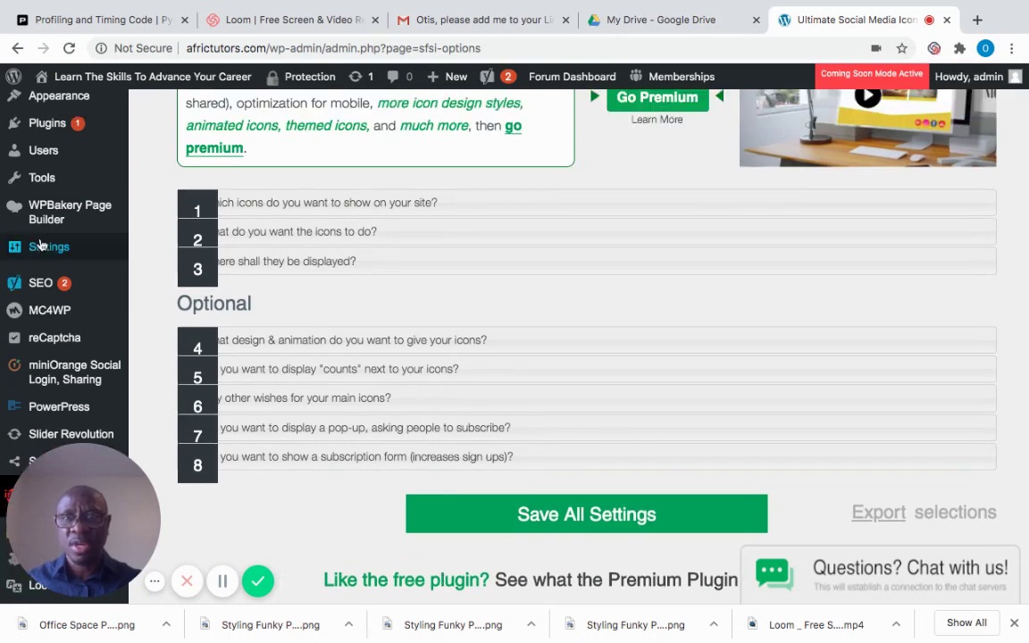
- Expand 'Which icons do you want to show on your site?' to see RSS, Email, Facebook and Twitter ticked
click(317, 205)
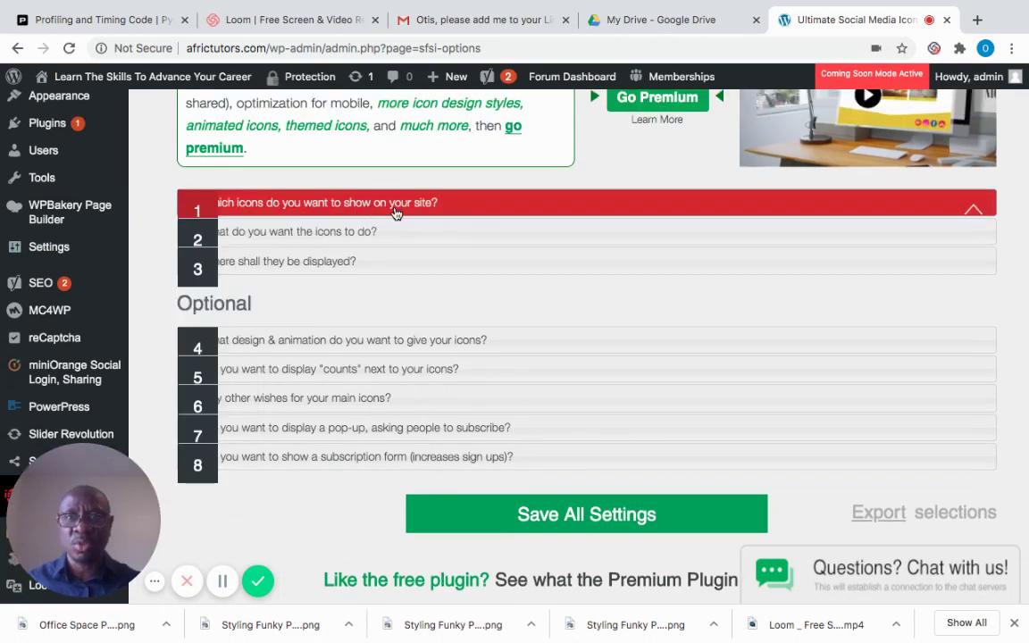
click(975, 206)
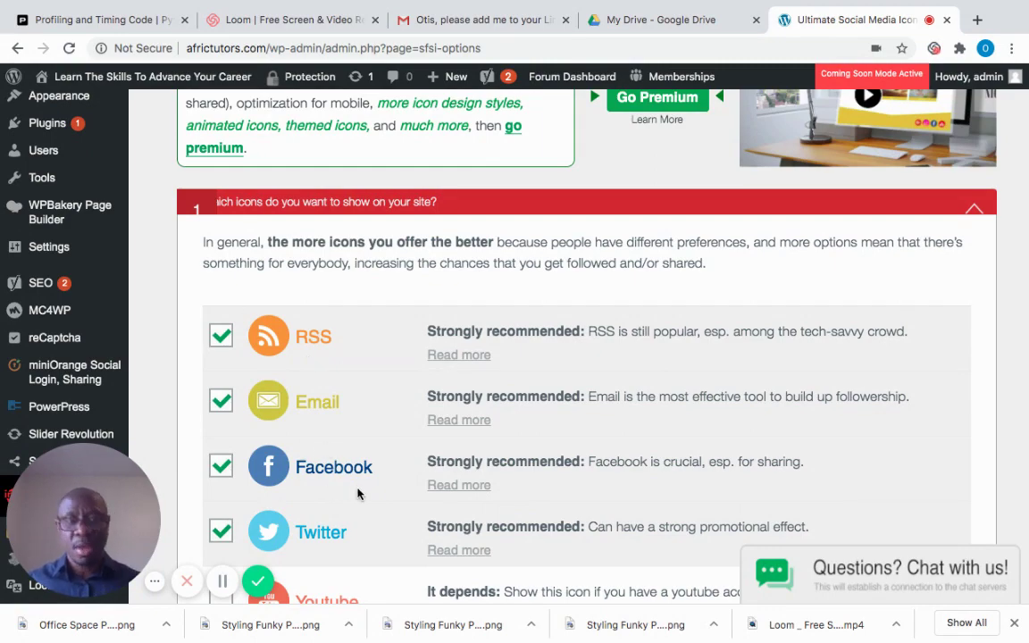
scroll(357, 494, down, 15)
scroll(358, 494, down, 1)
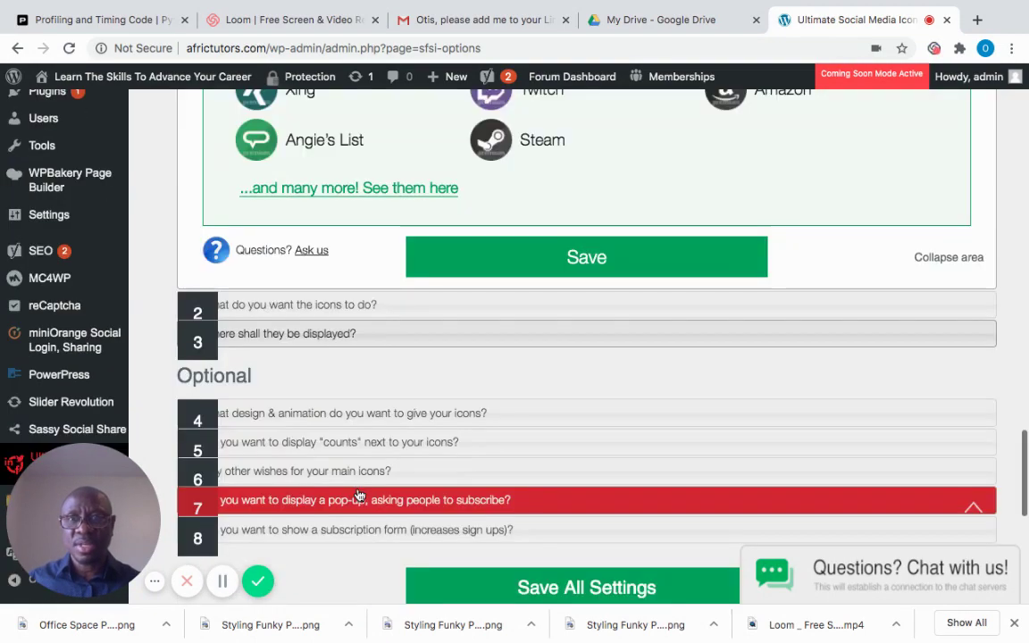